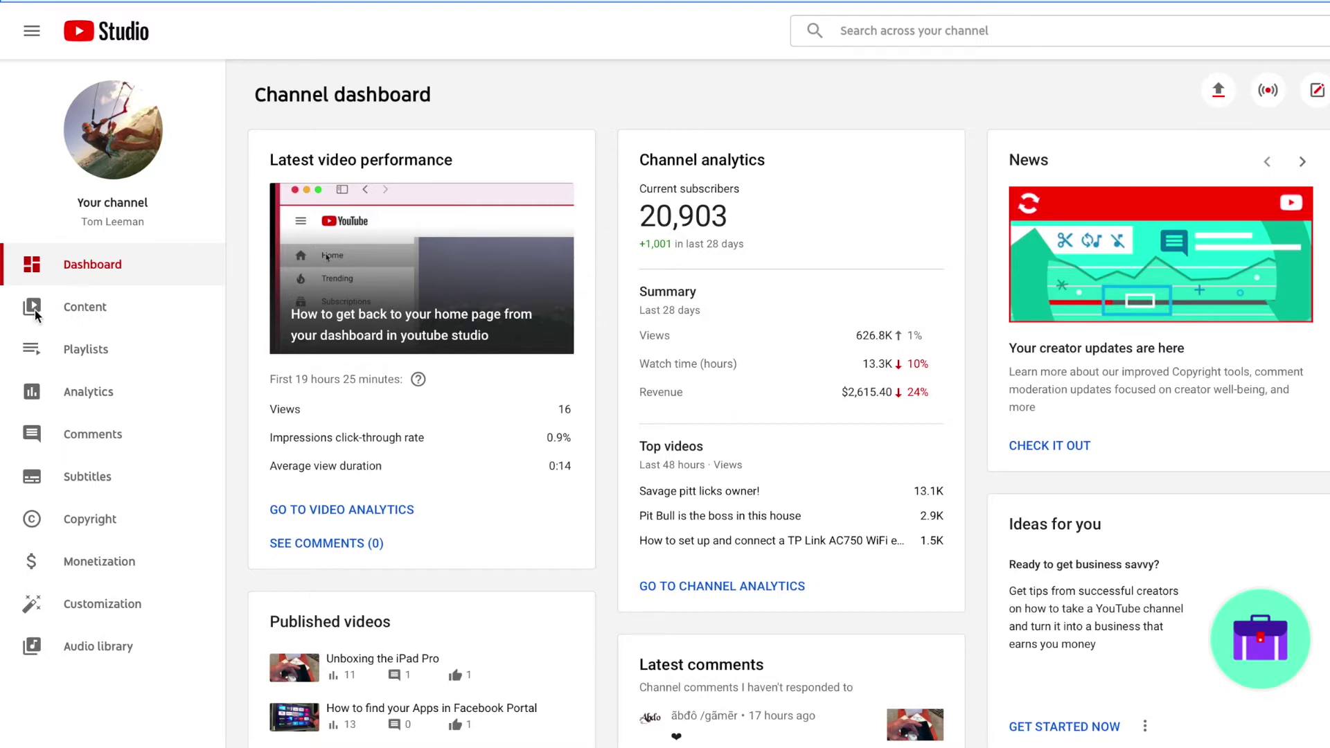
pyautogui.click(84, 309)
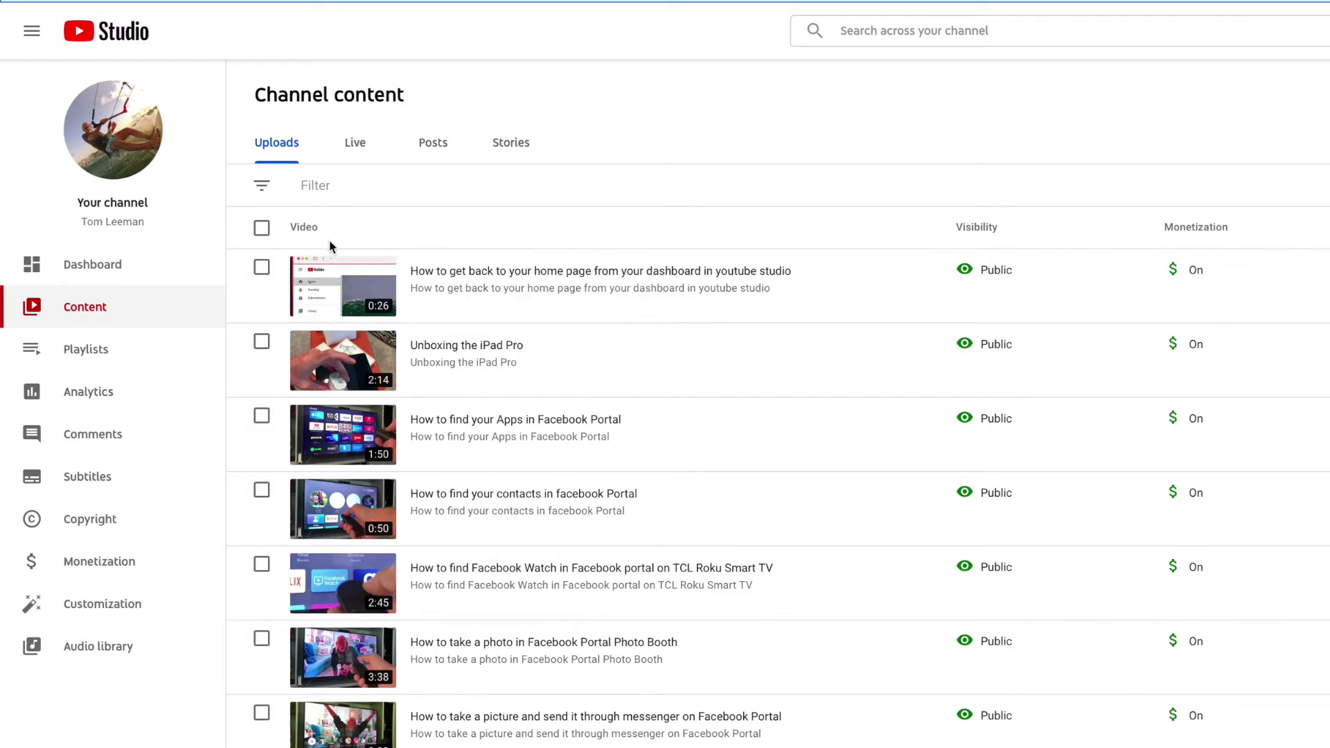
pyautogui.moveTo(431, 300)
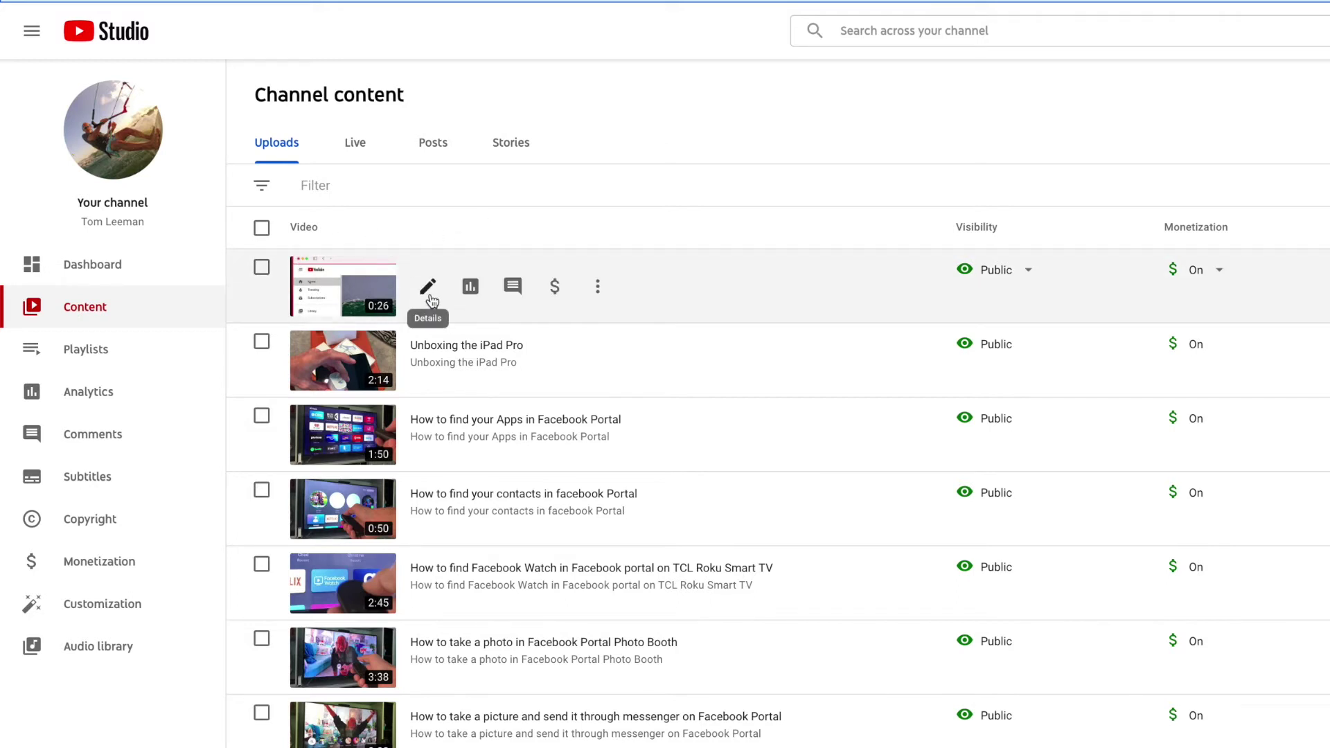
# Step: Open the details page of the home-page tutorial video
pyautogui.click(428, 291)
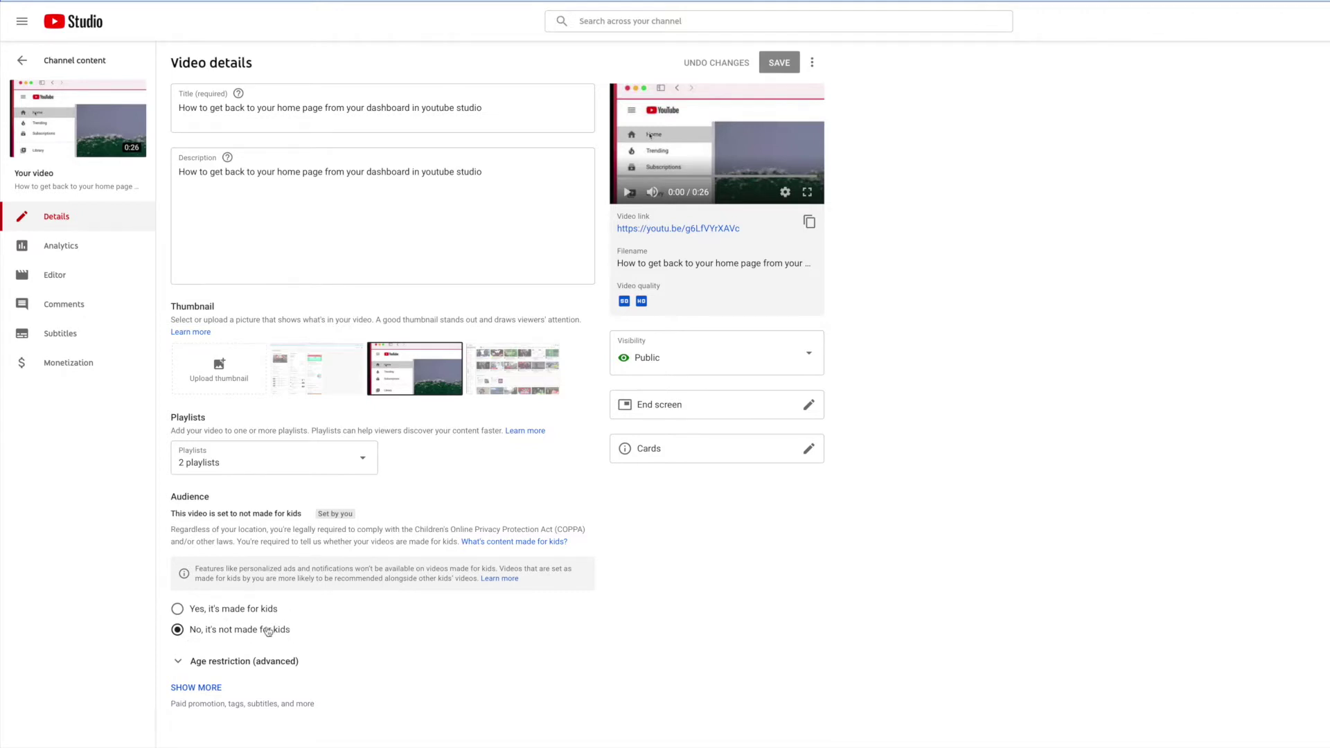
pyautogui.click(206, 688)
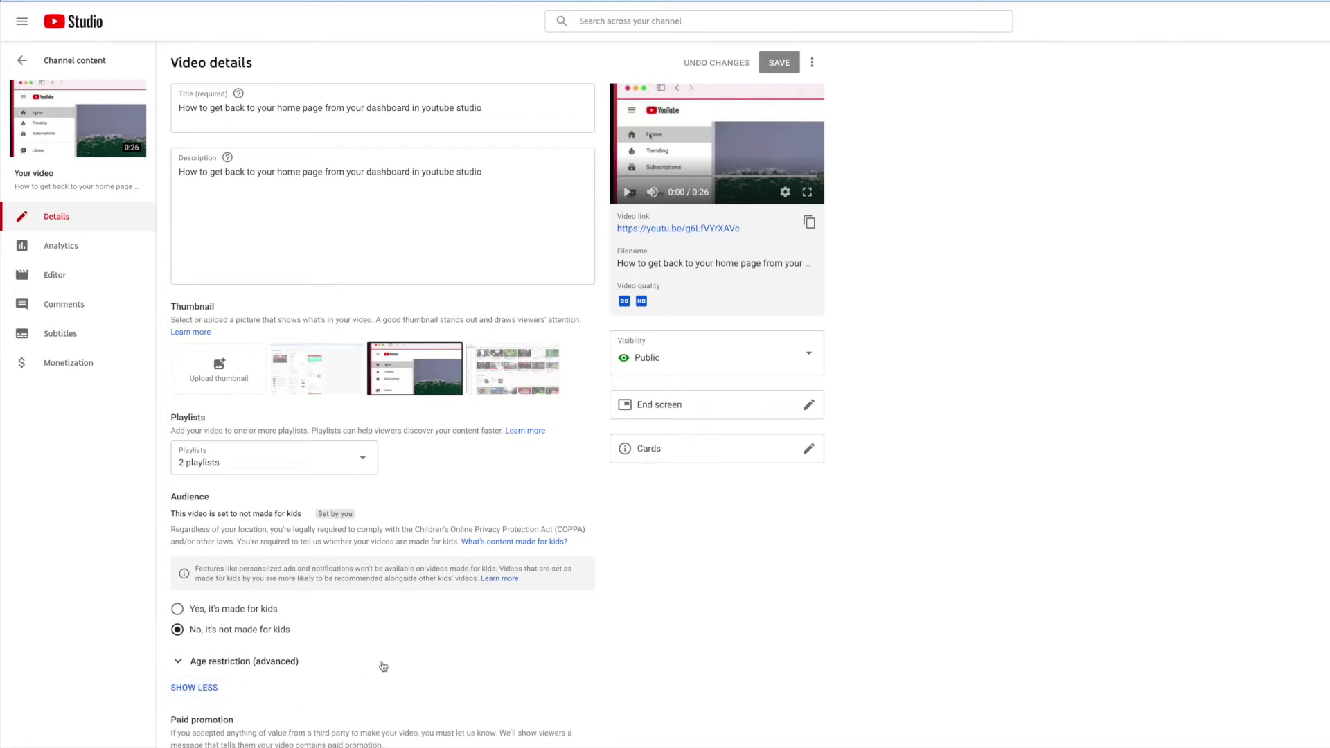
pyautogui.scroll(-2, 381, 666)
pyautogui.scroll(-2, 382, 665)
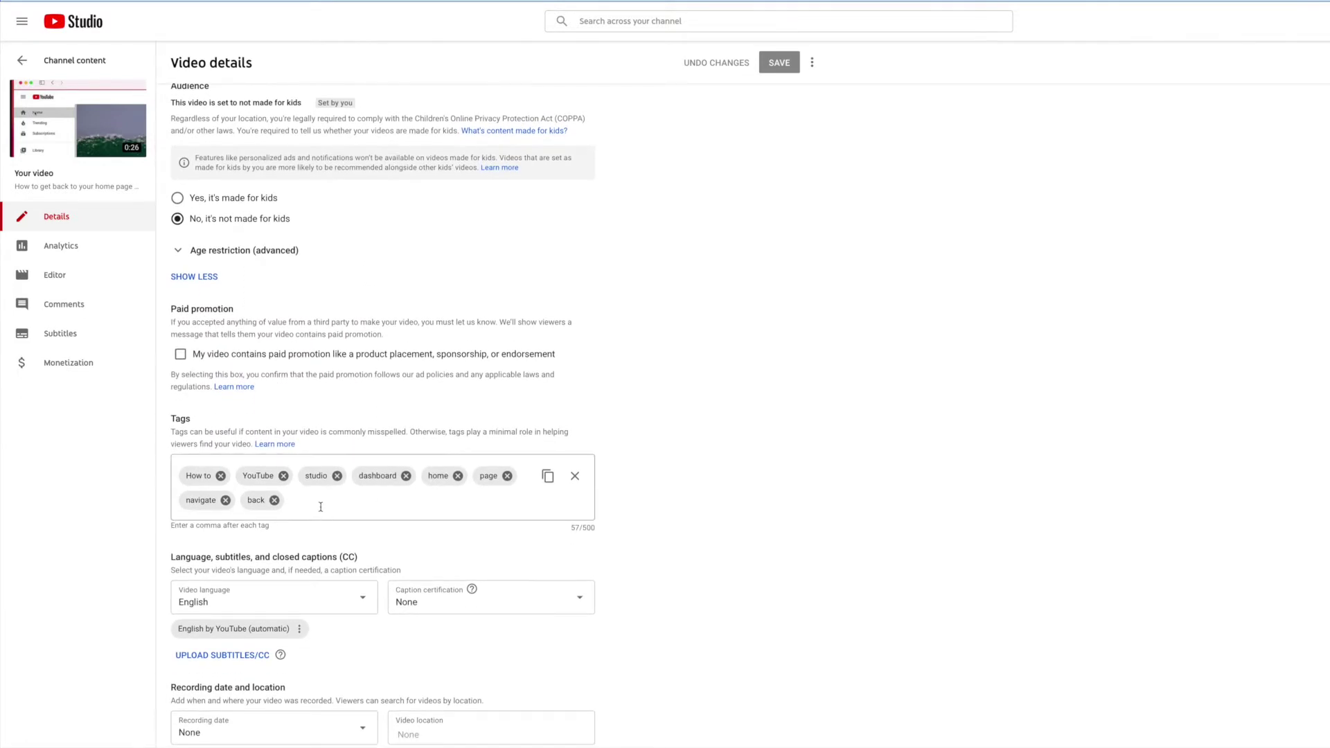
pyautogui.scroll(-2, 320, 506)
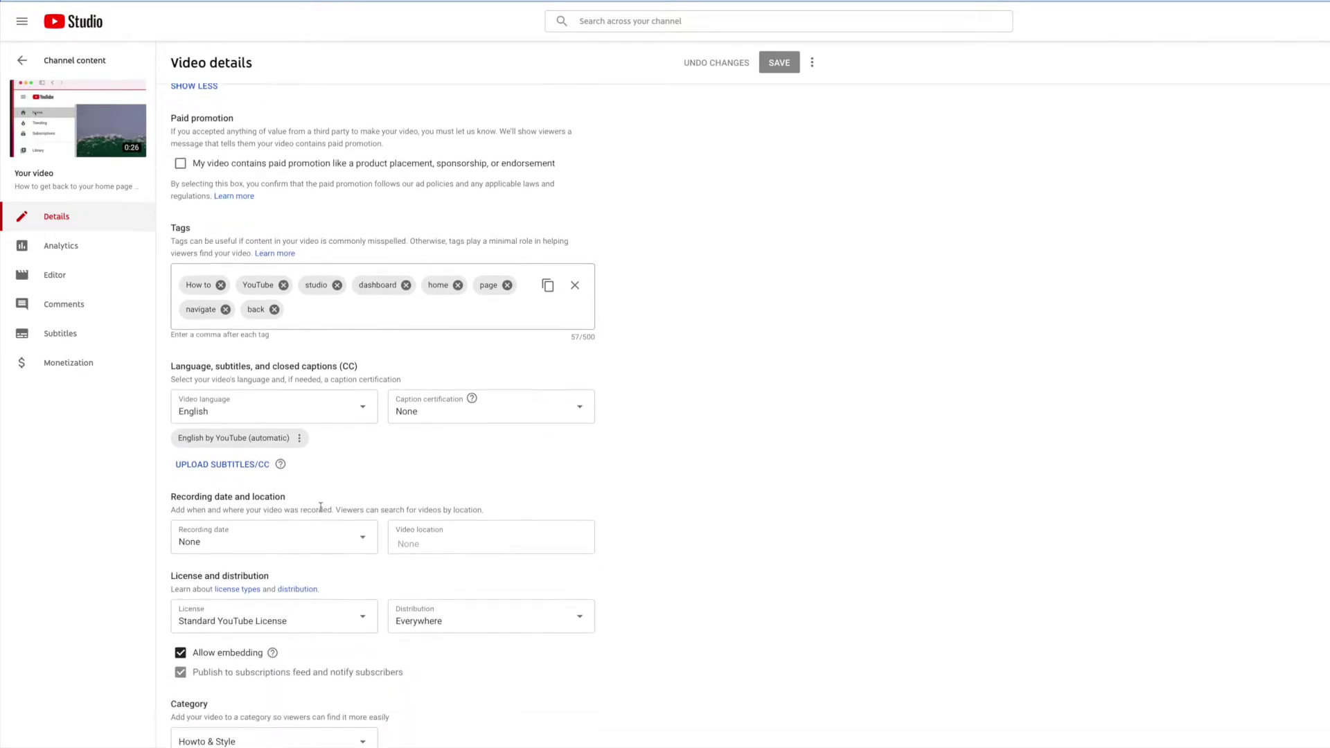
pyautogui.scroll(-1, 320, 507)
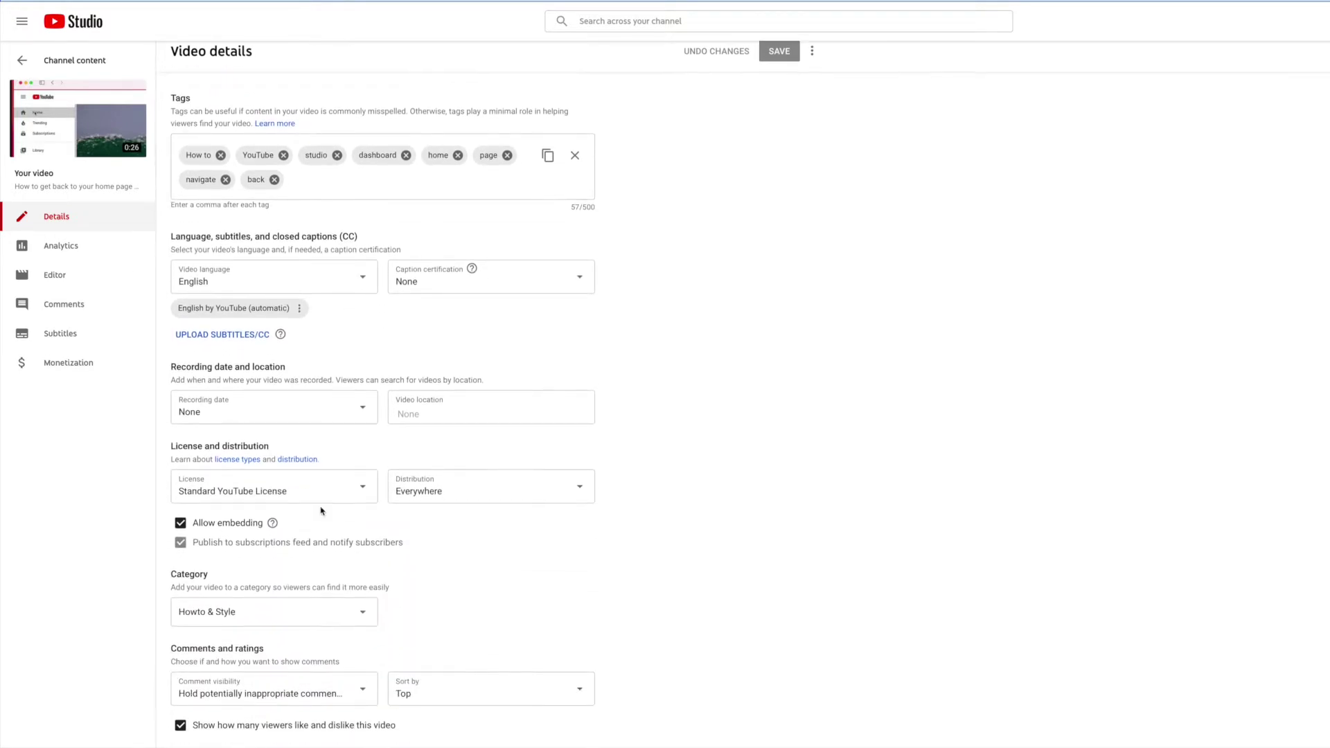
pyautogui.scroll(5, 320, 509)
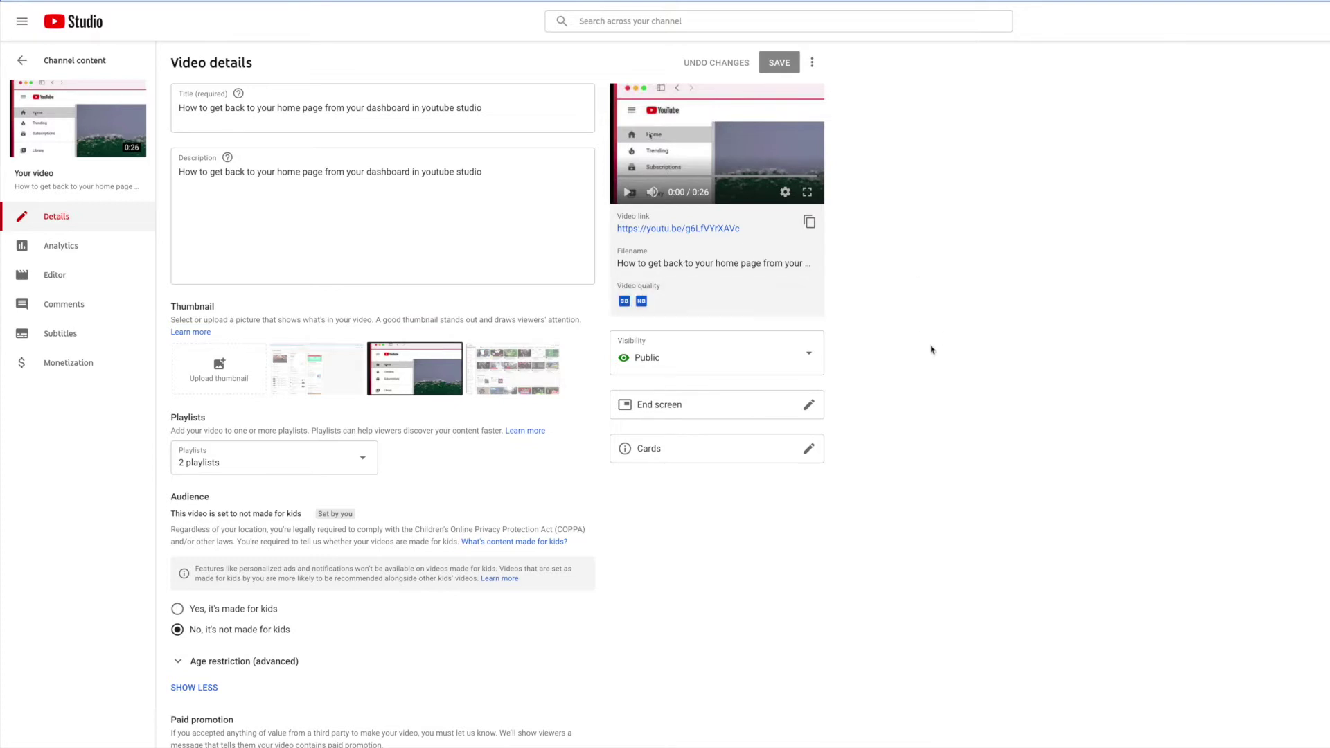
pyautogui.click(810, 357)
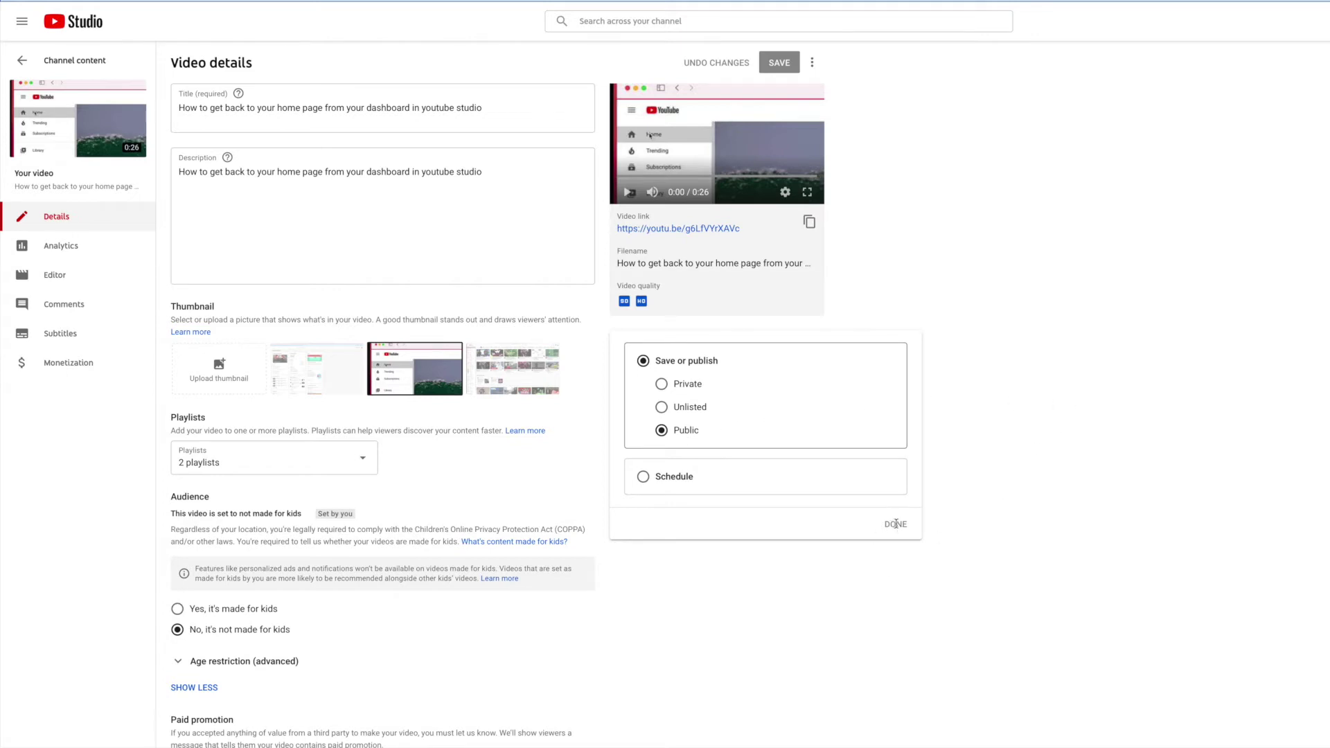
pyautogui.click(992, 501)
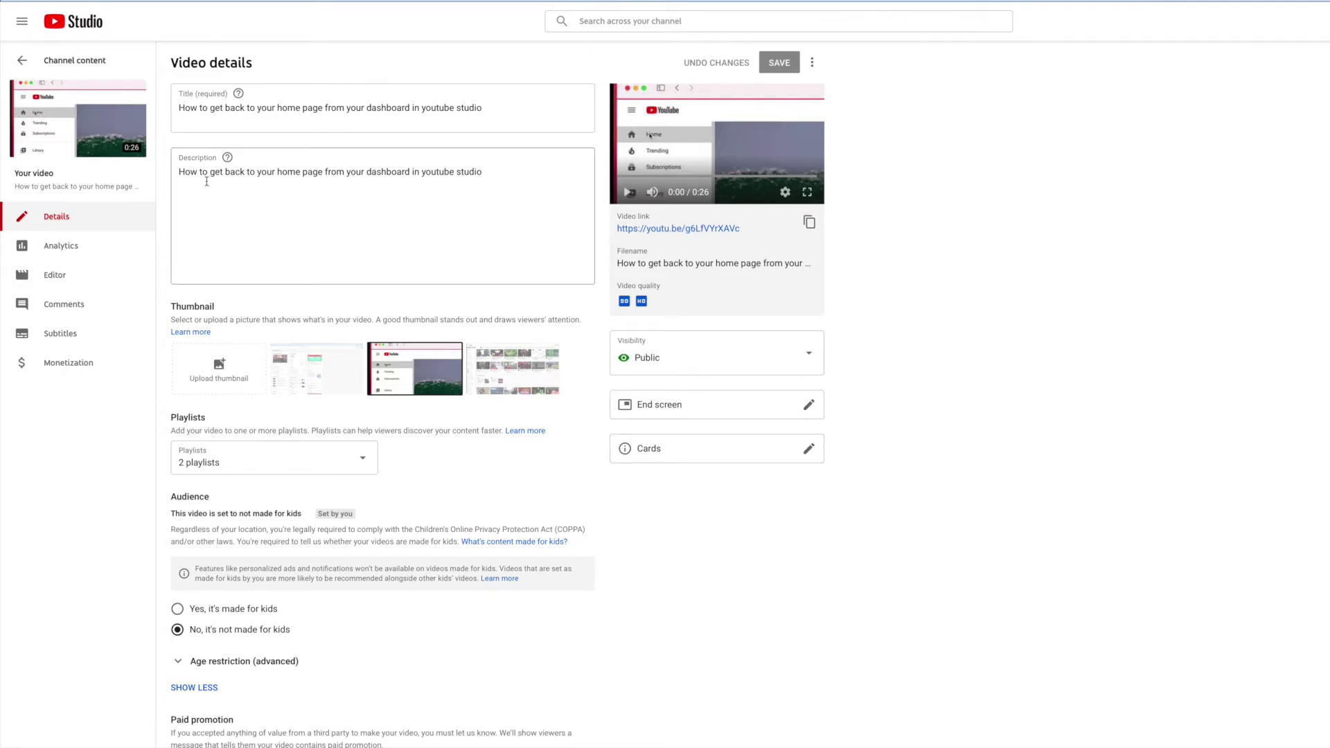
# Step: View the video's analytics, then switch to its editor timeline
pyautogui.click(58, 248)
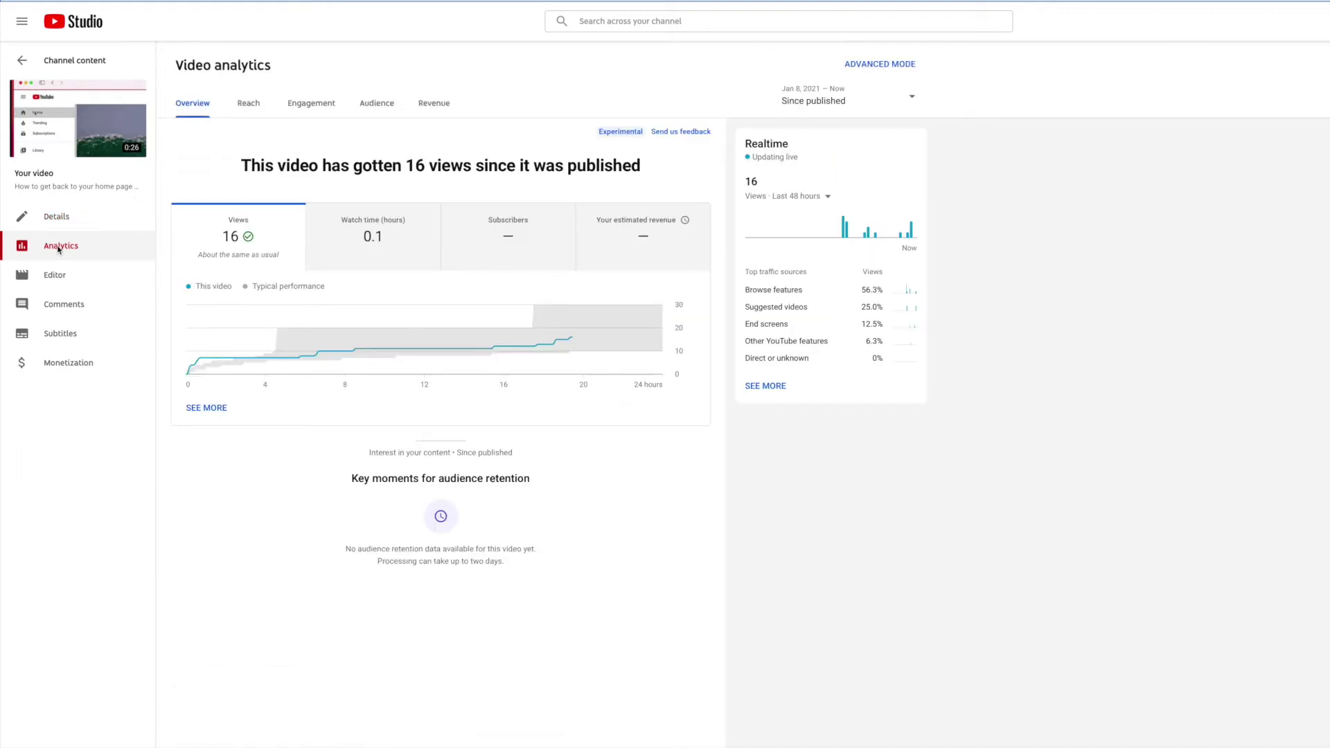
pyautogui.click(56, 279)
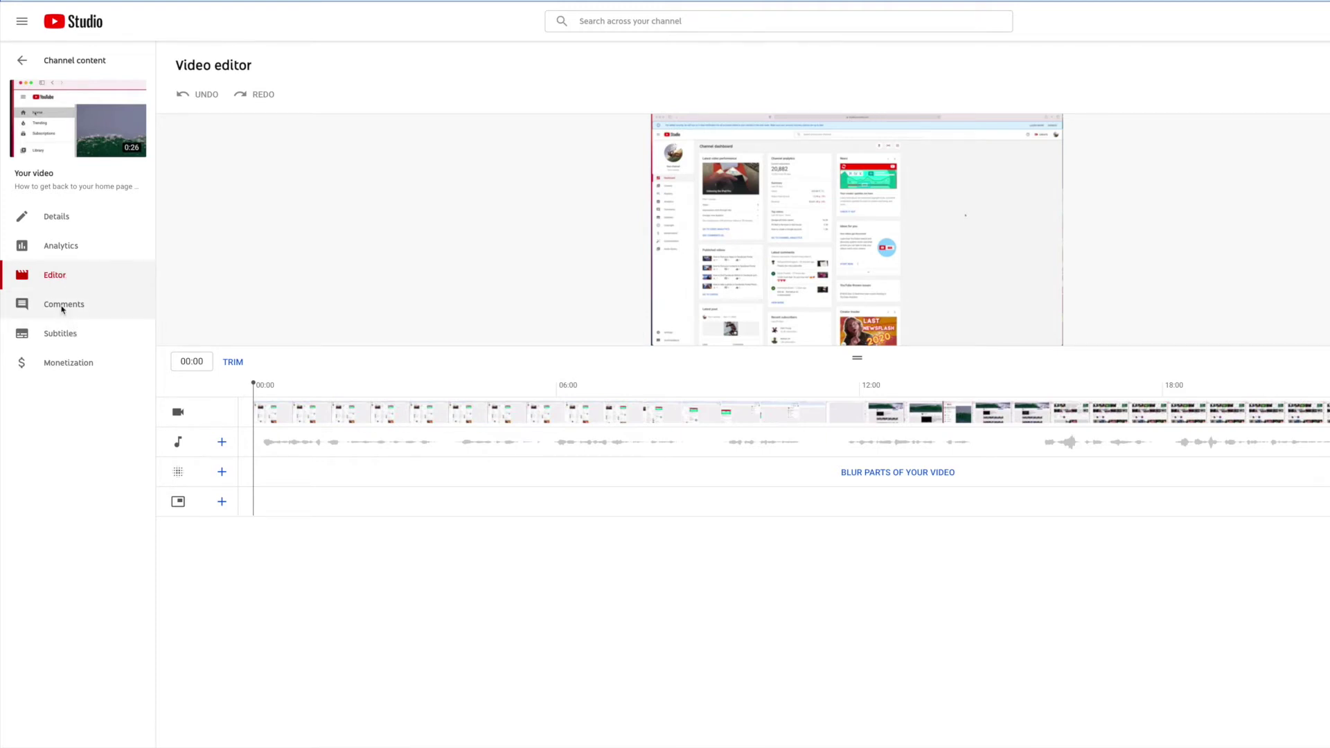
# Step: View the video's comments, then return to the channel uploads list
pyautogui.click(62, 308)
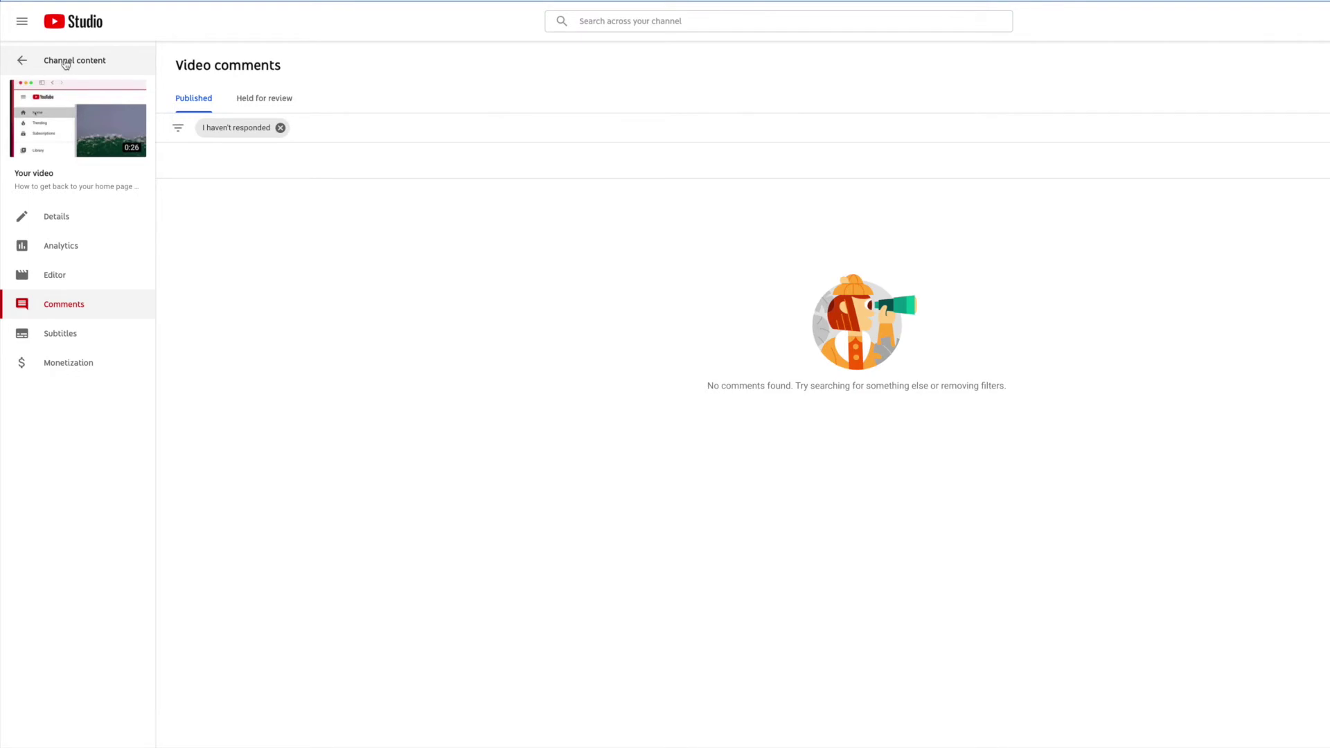
pyautogui.click(21, 64)
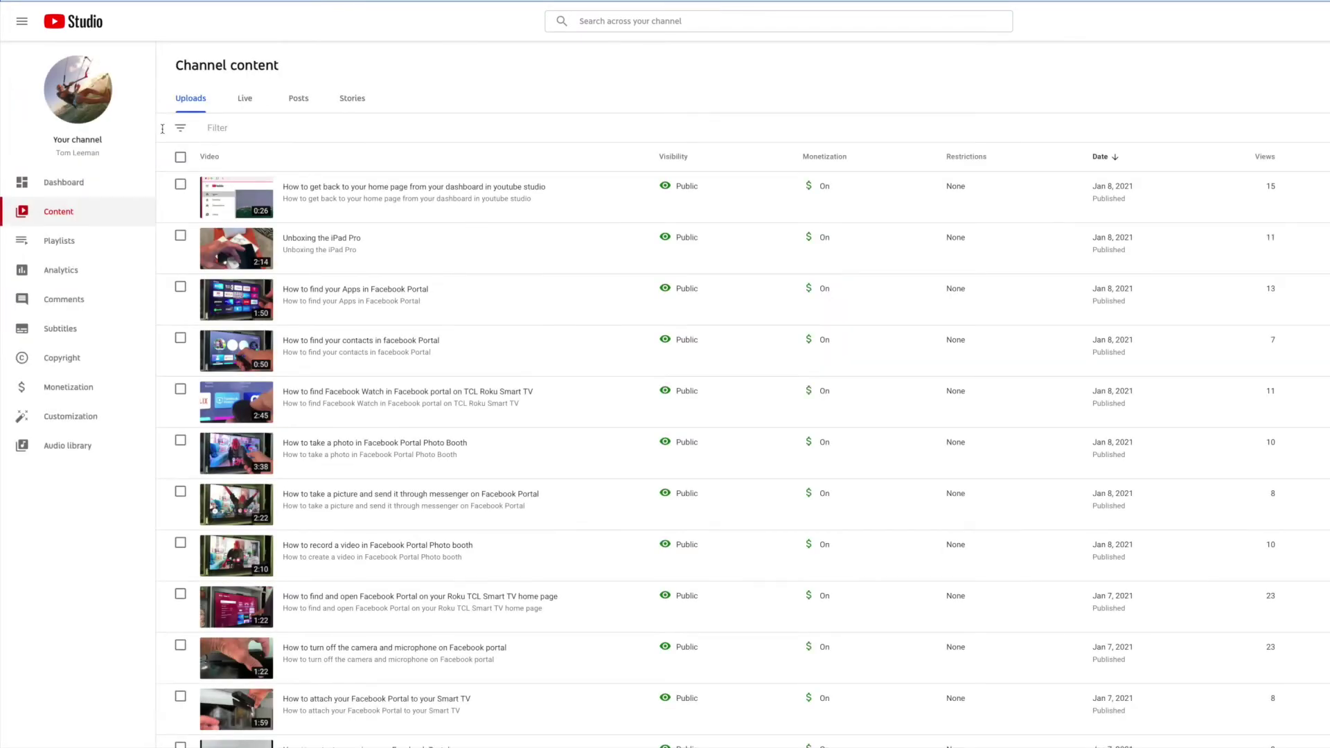
pyautogui.moveTo(727, 406)
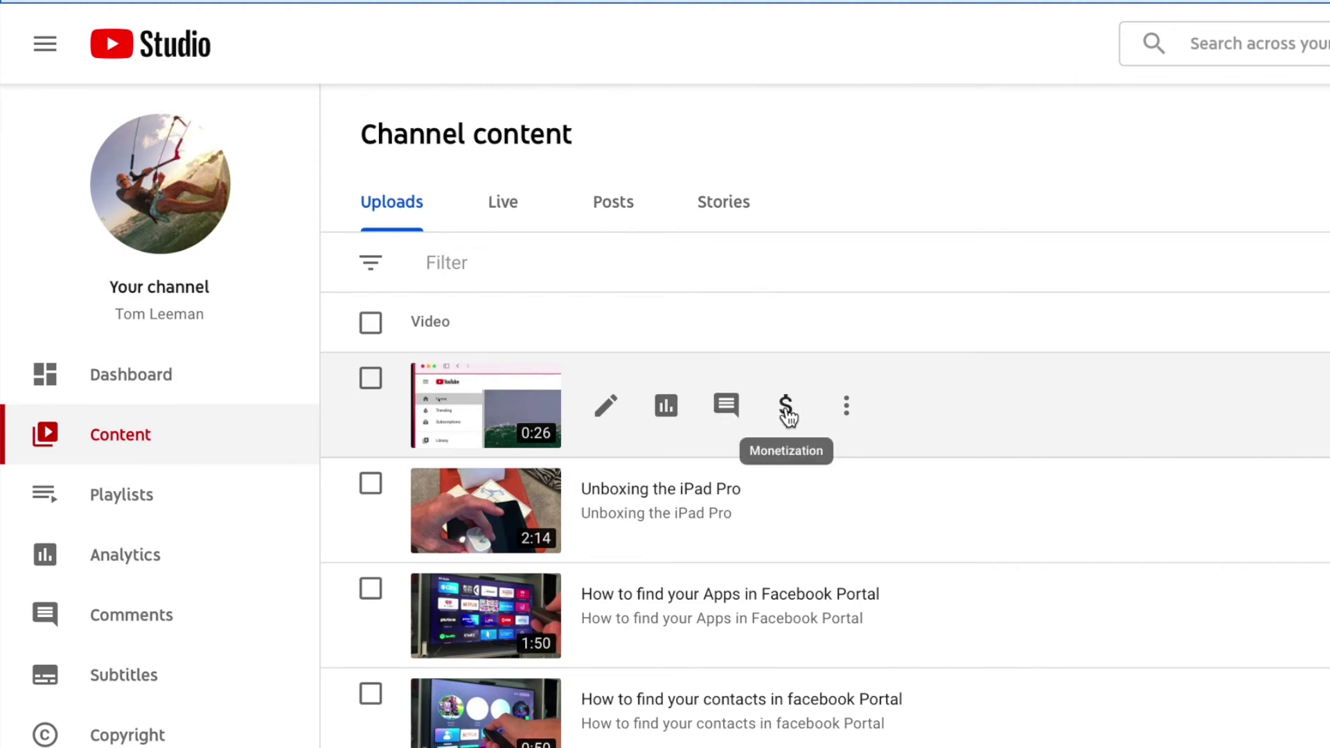
pyautogui.click(847, 410)
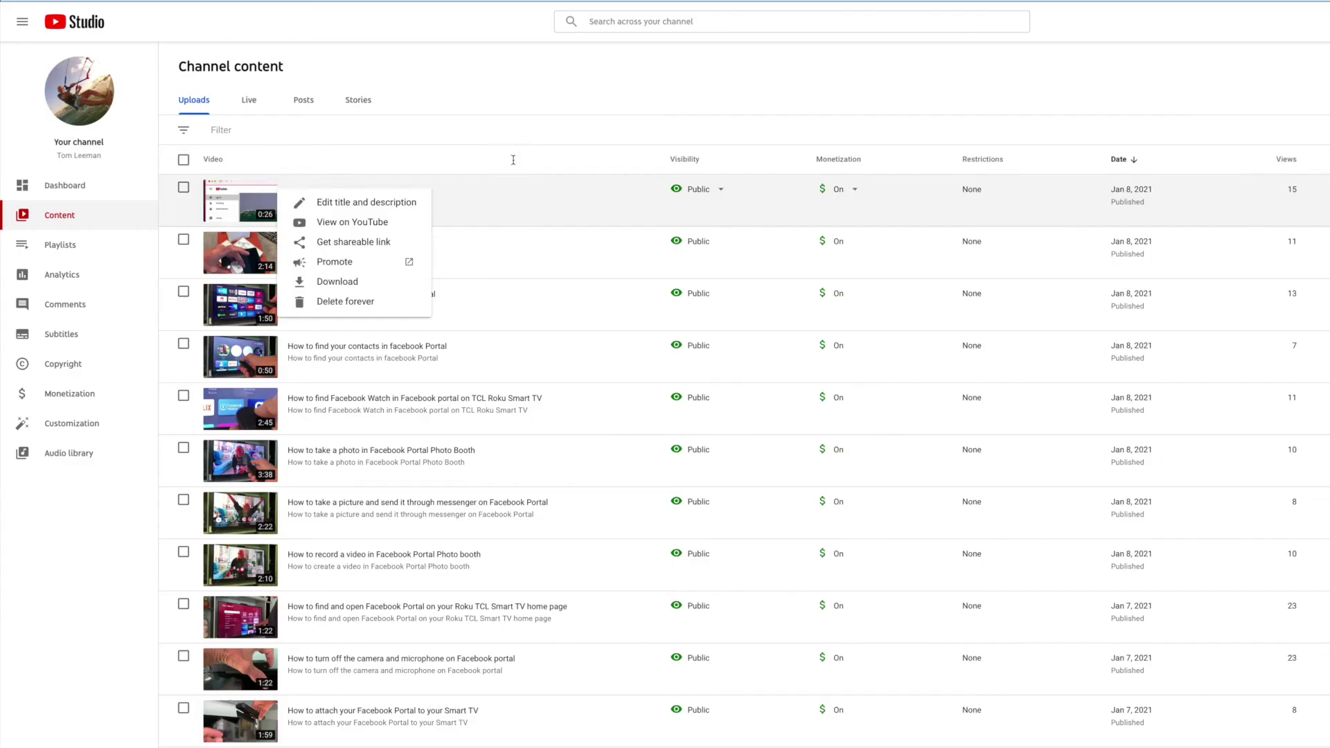
pyautogui.click(469, 172)
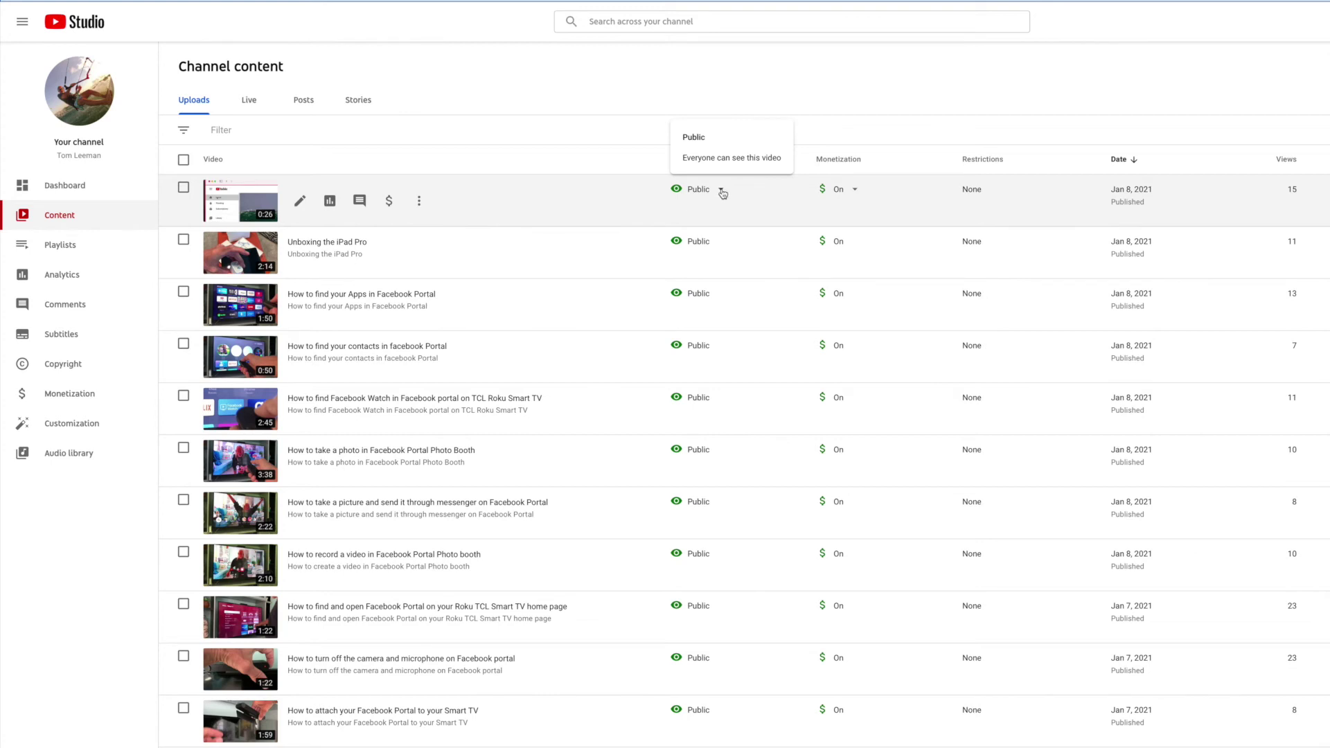
pyautogui.click(723, 194)
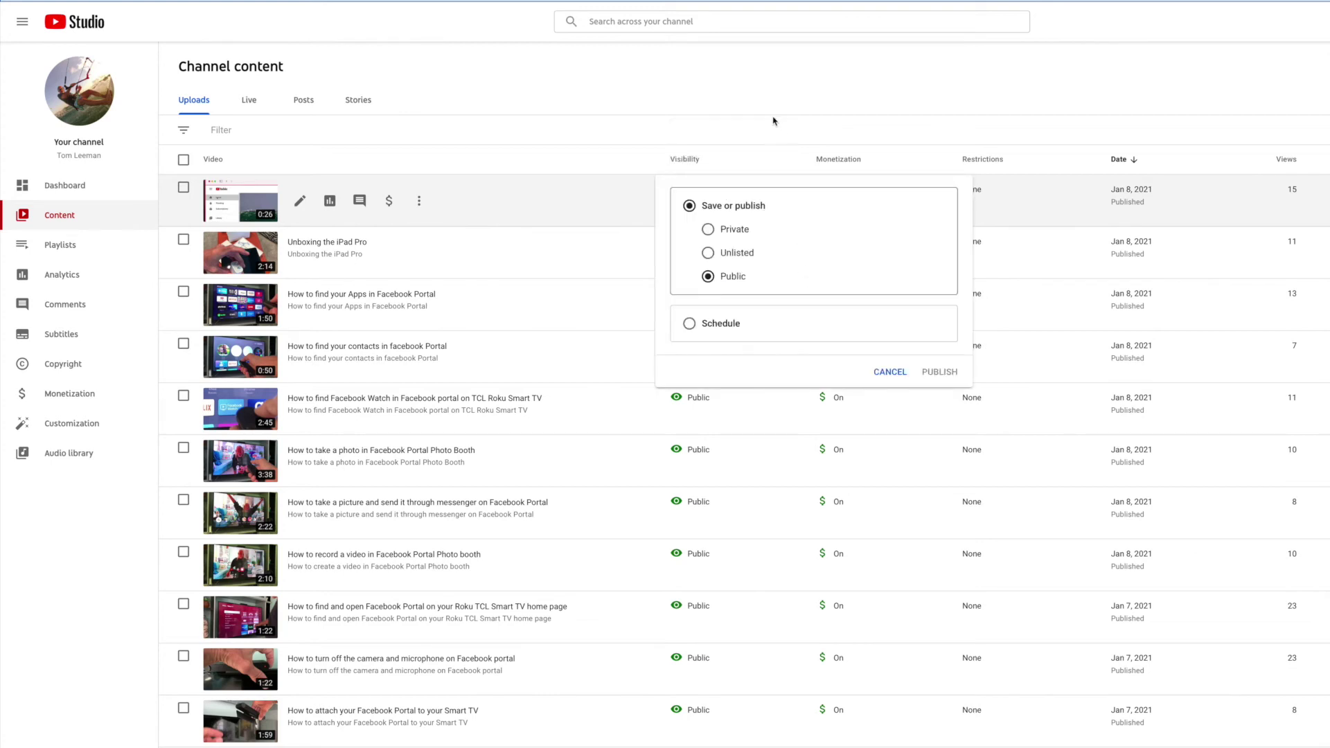
pyautogui.click(759, 97)
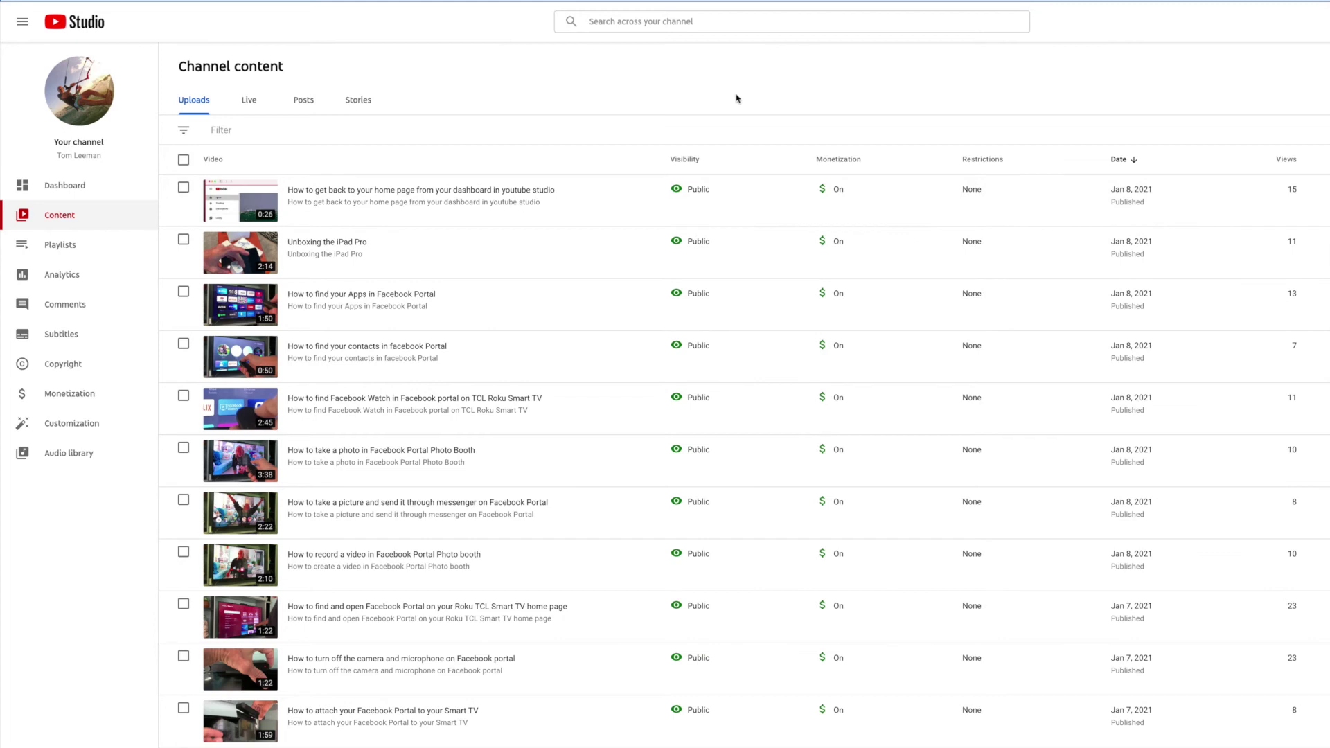
pyautogui.click(855, 191)
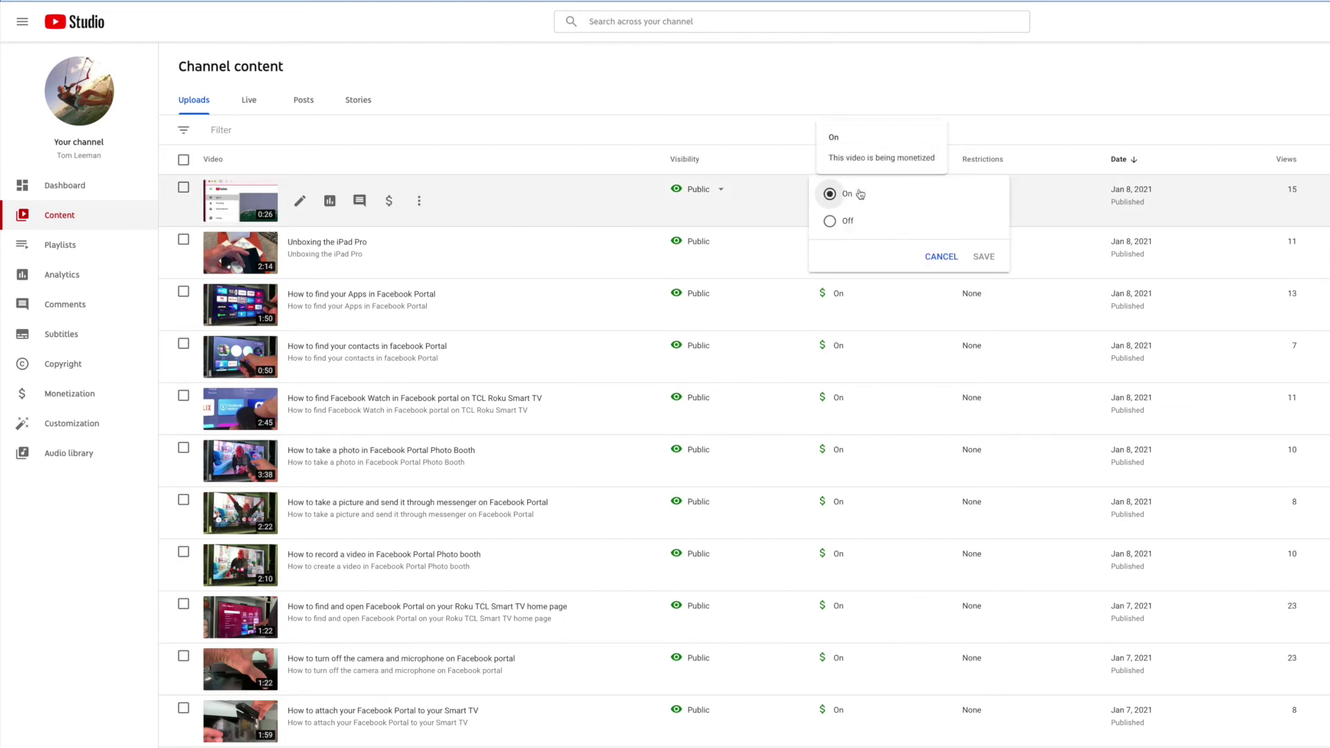
pyautogui.click(905, 84)
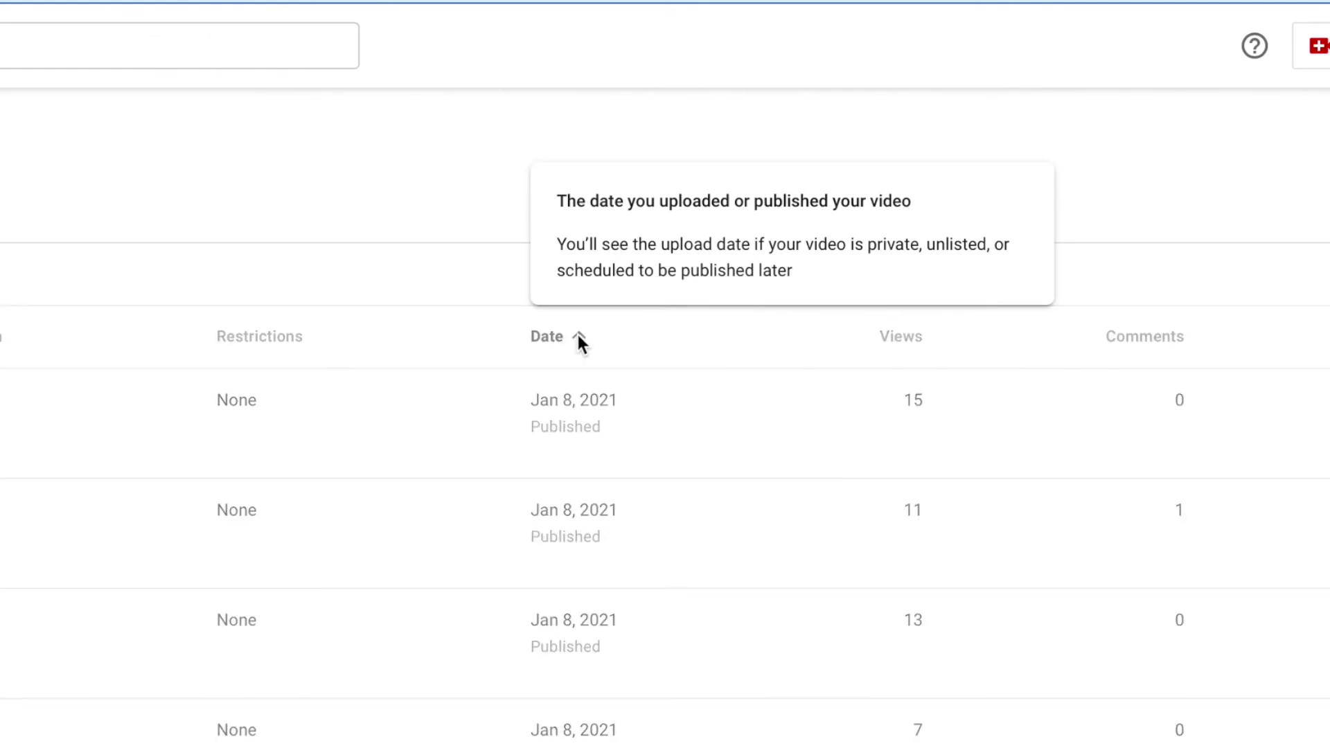
pyautogui.click(579, 339)
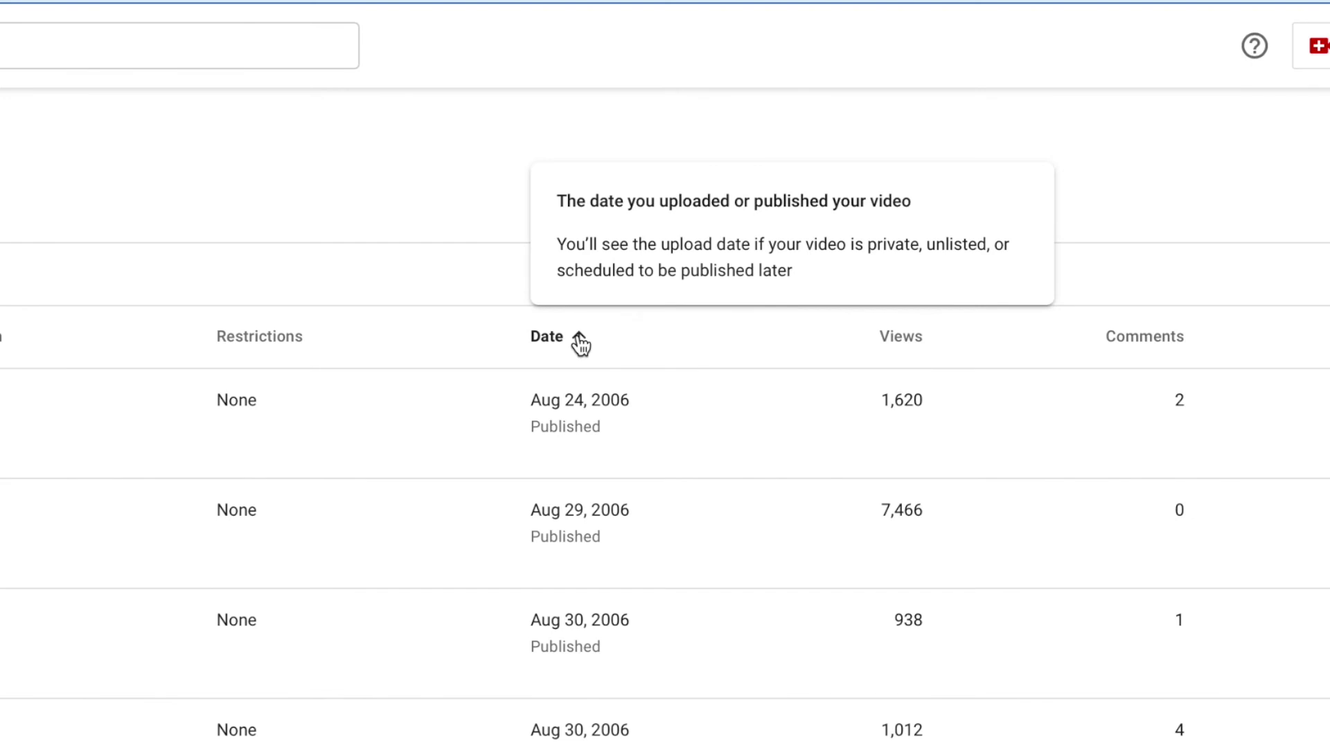
pyautogui.click(579, 340)
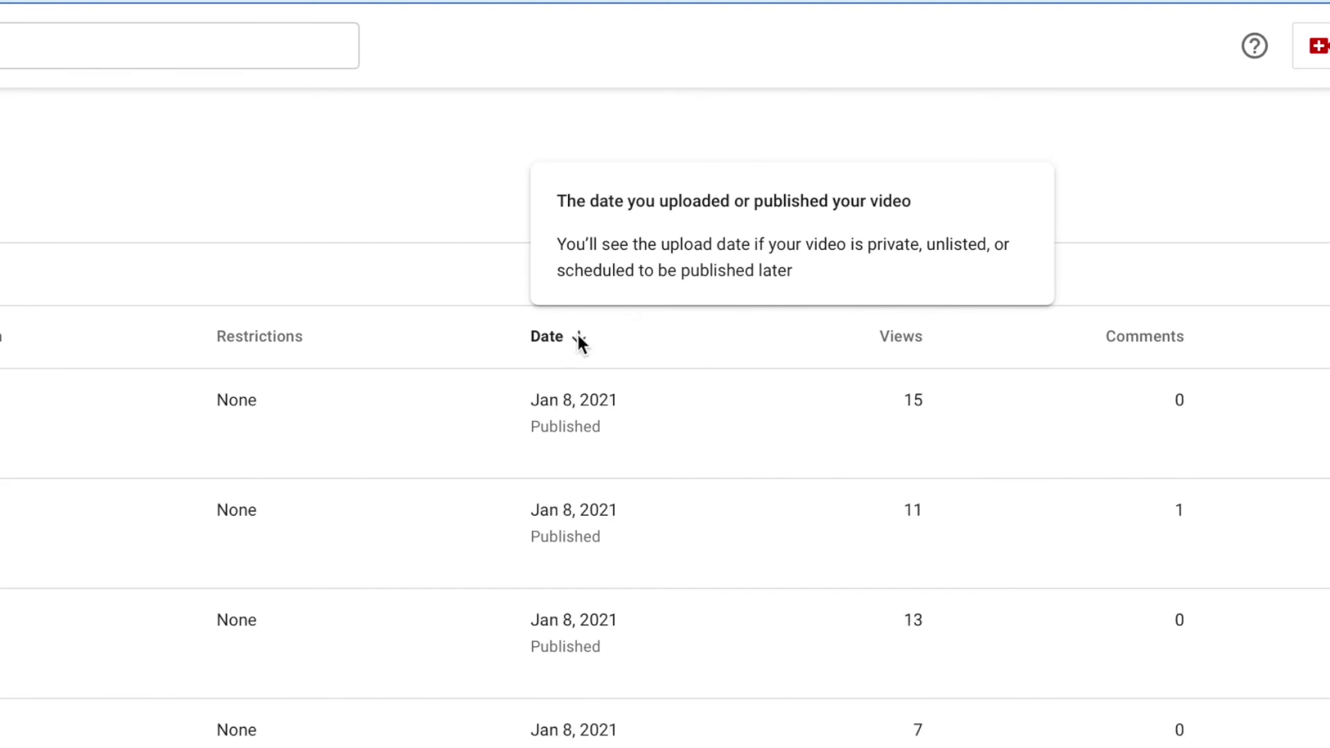
pyautogui.click(901, 338)
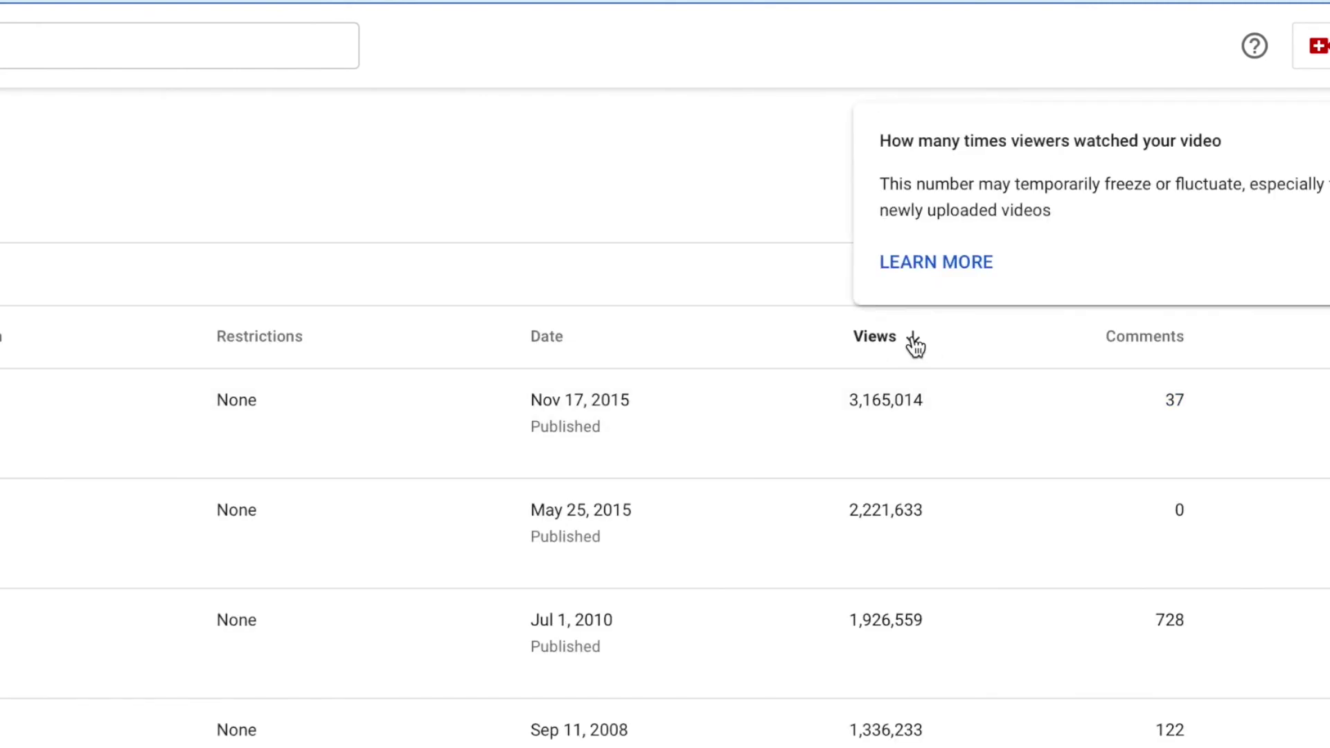
pyautogui.click(911, 337)
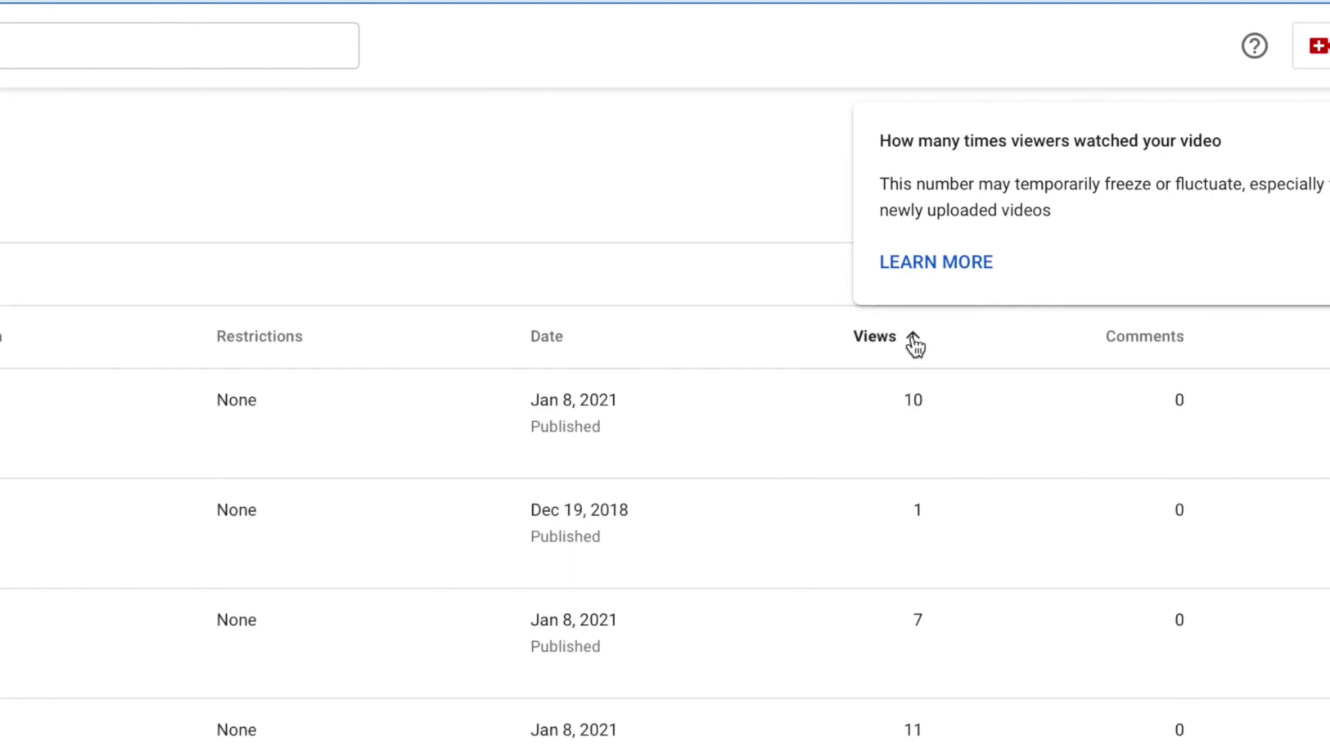
pyautogui.click(550, 343)
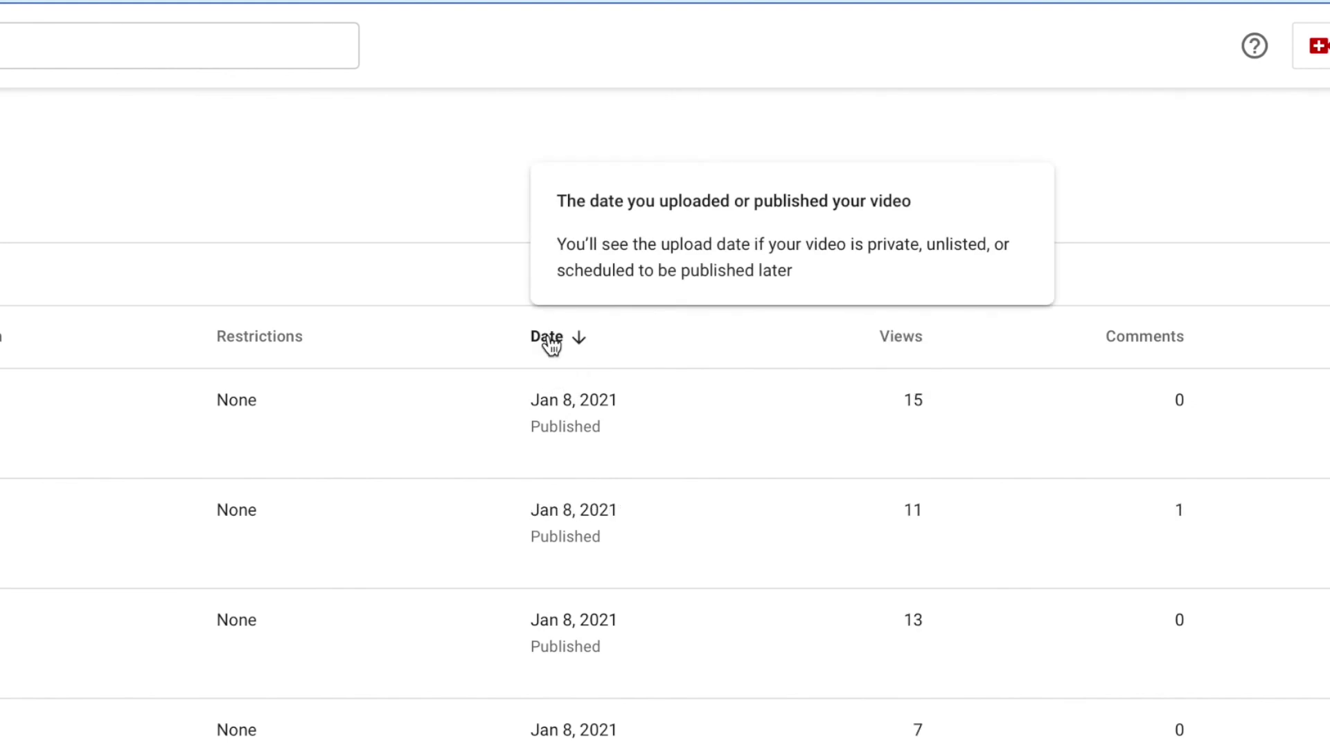